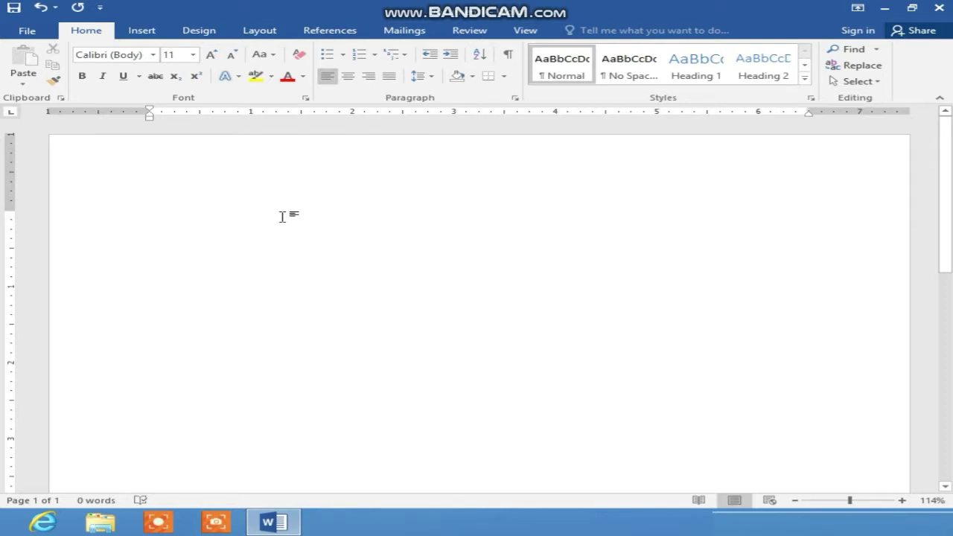
Enter the numbers 1 to 6 on separate lines and sort them in descending order
{"action": "type", "text": "1"}
{"action": "left_click_drag", "start_coordinate": [149, 216], "coordinate": [188, 363]}
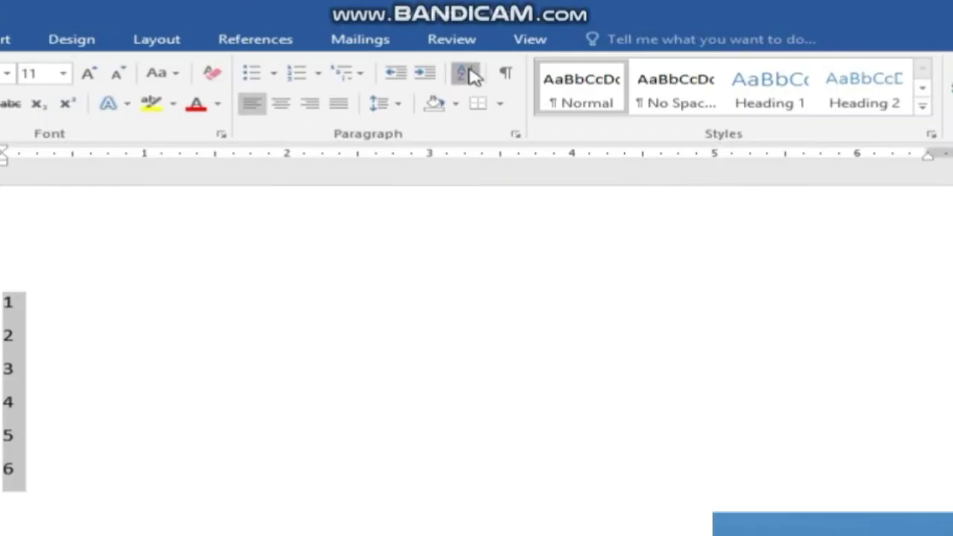
{"action": "left_click", "coordinate": [468, 75]}
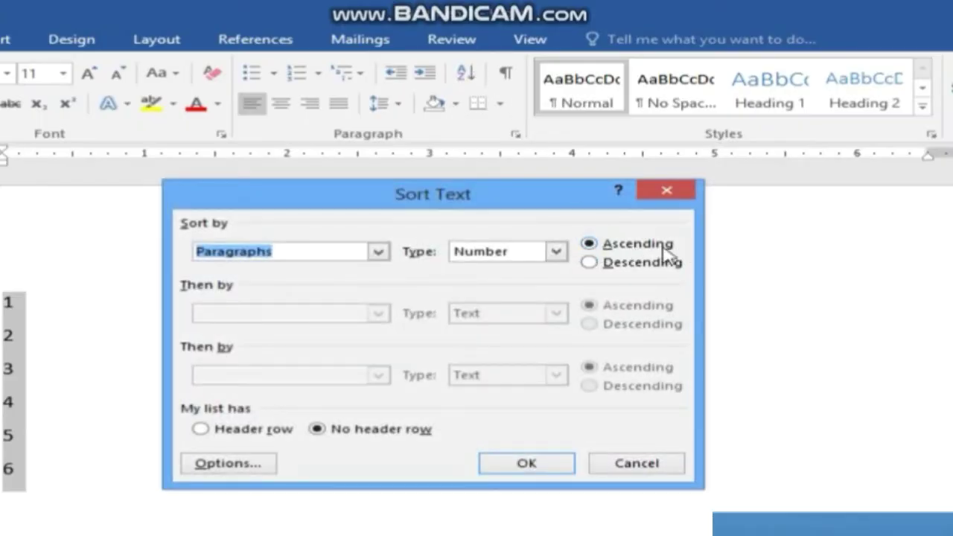
{"action": "left_click", "coordinate": [611, 268]}
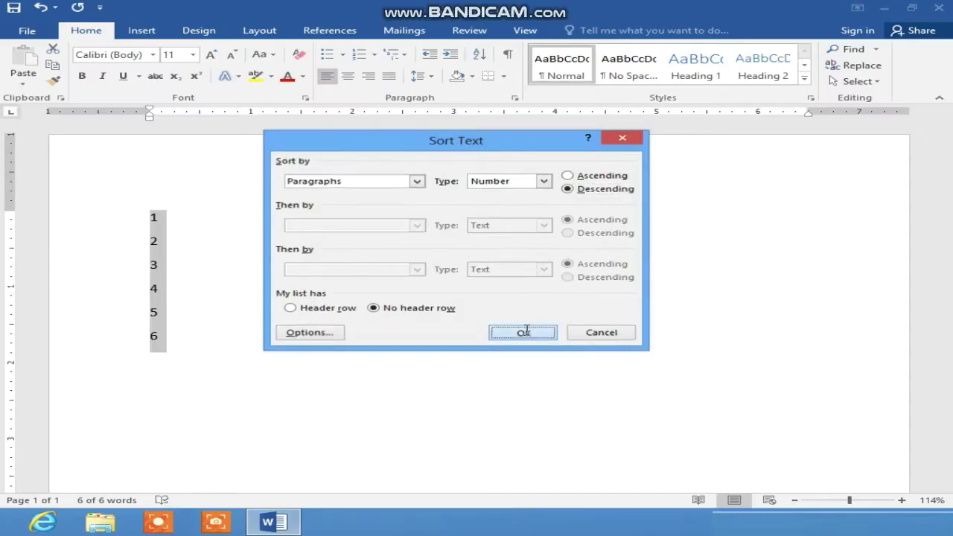
{"action": "left_click", "coordinate": [524, 462]}
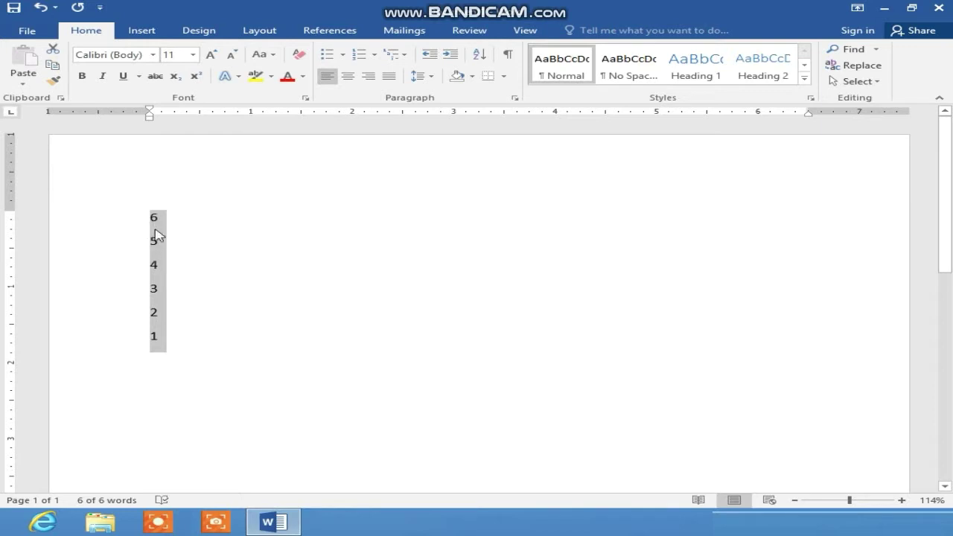
Sort the number list in ascending order
{"action": "left_click", "coordinate": [481, 55]}
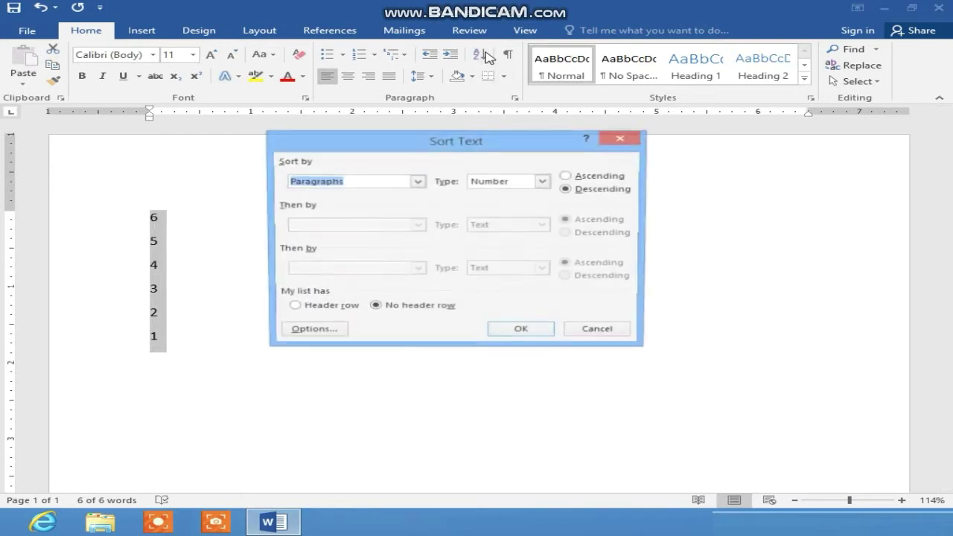
{"action": "left_click", "coordinate": [570, 177]}
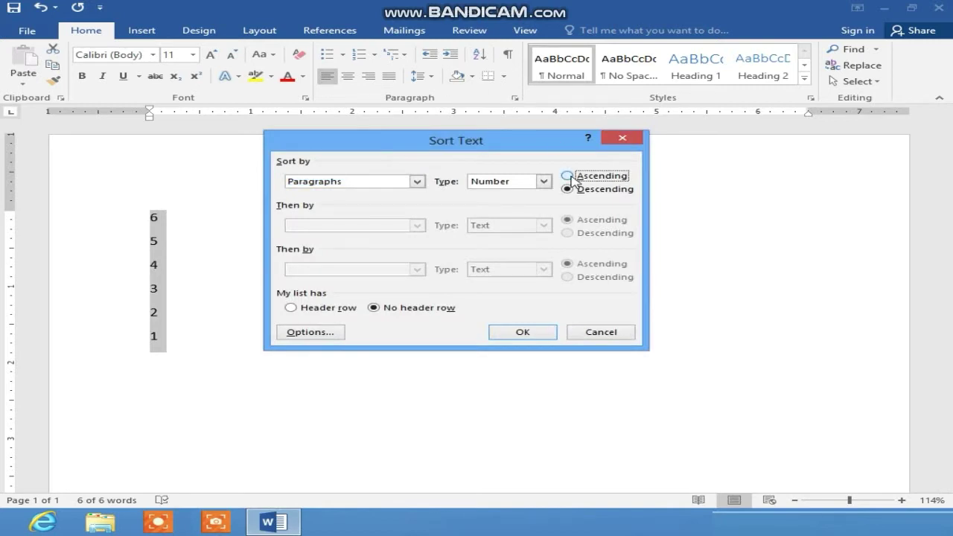
{"action": "left_click", "coordinate": [540, 335]}
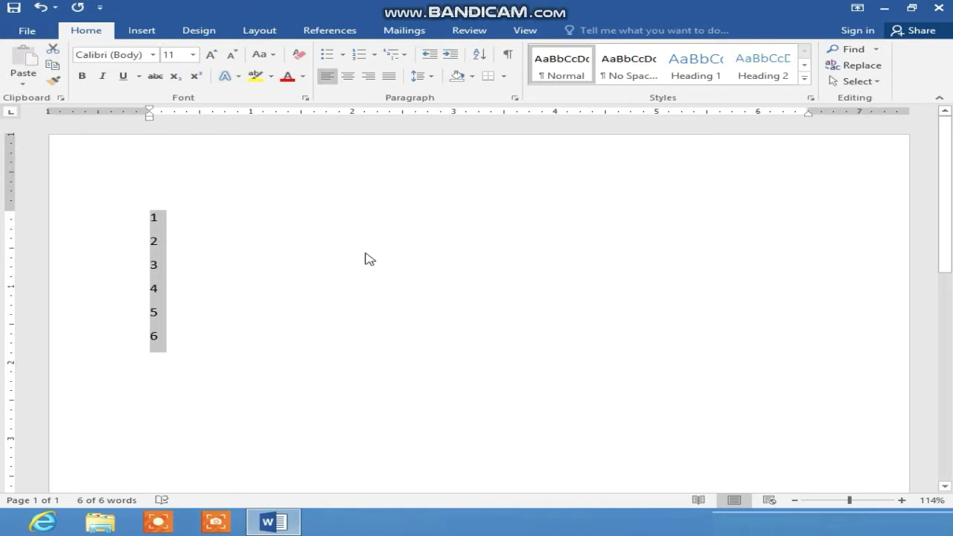
Replace the number list with the words Apple, Ball, Cat and Doll on separate lines
{"action": "key", "text": "Delete"}
{"action": "type", "text": "a"}
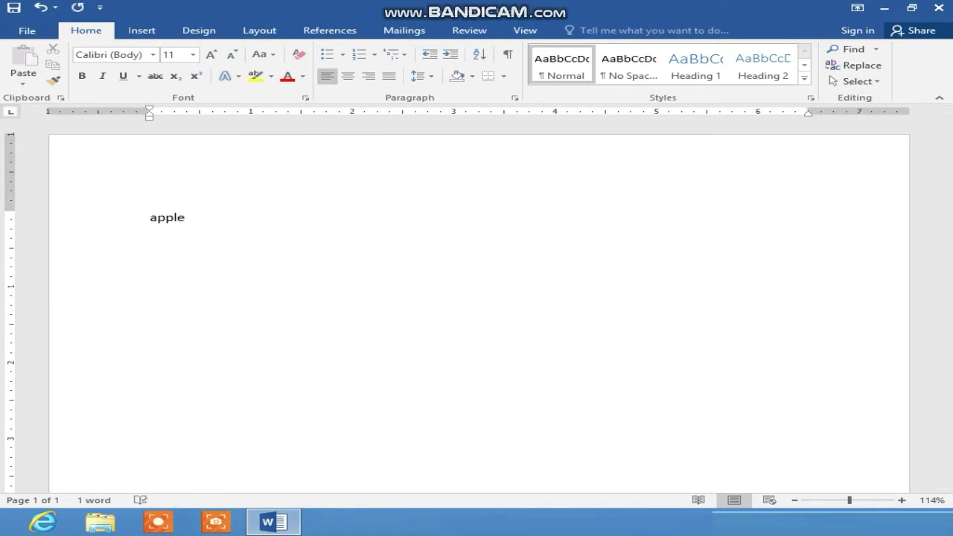
{"action": "type", "text": "pple"}
{"action": "key", "text": "Return"}
{"action": "key", "text": "Return"}
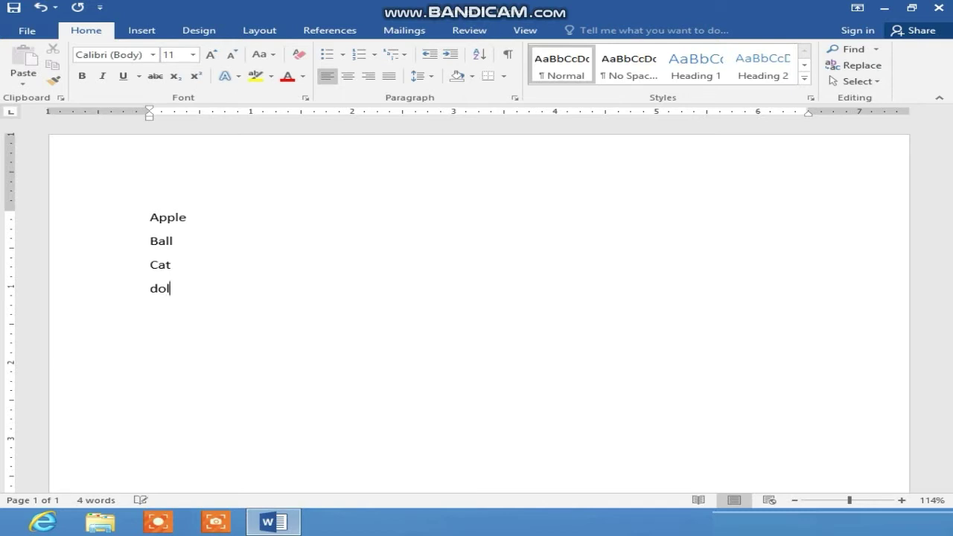
{"action": "key", "text": "Return"}
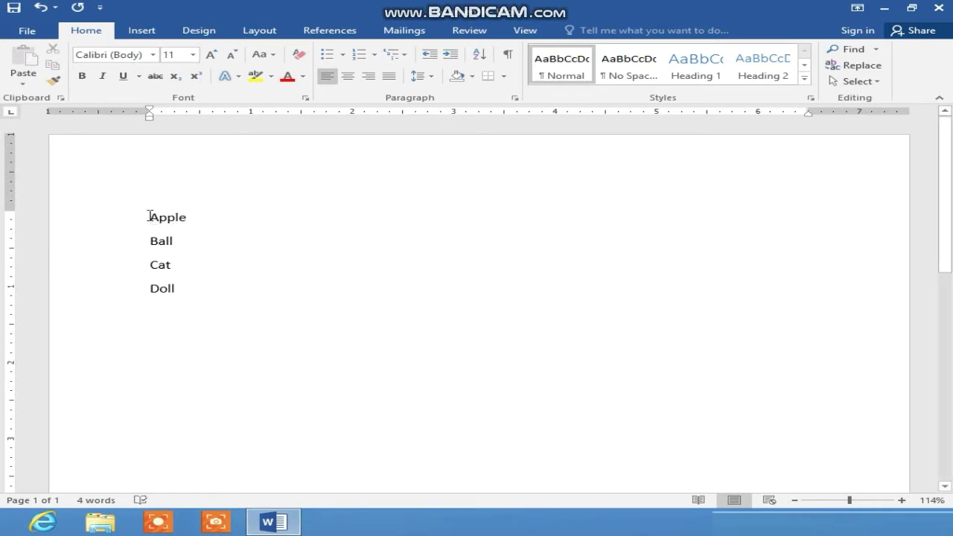
Sort the four-word list as text in descending order
{"action": "left_click_drag", "start_coordinate": [148, 216], "coordinate": [198, 289]}
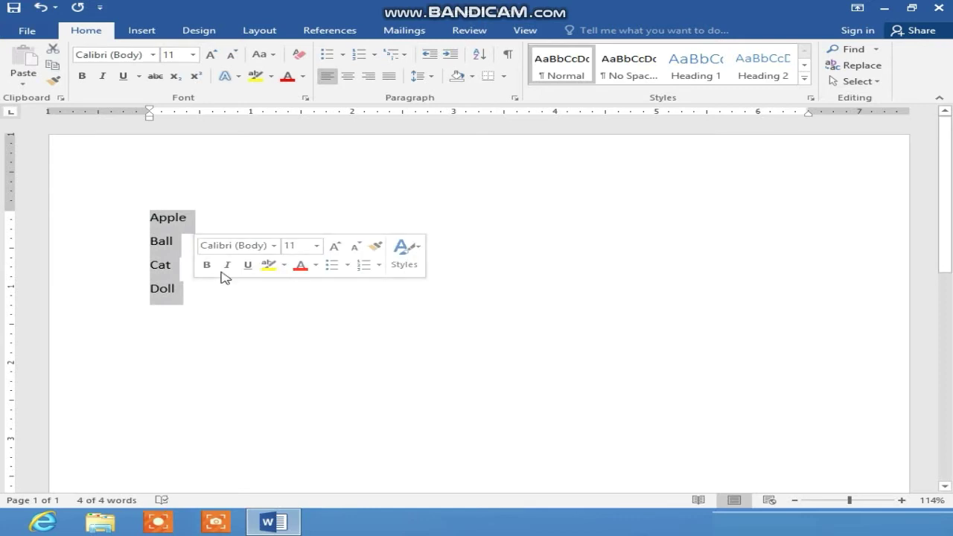
{"action": "left_click", "coordinate": [480, 56]}
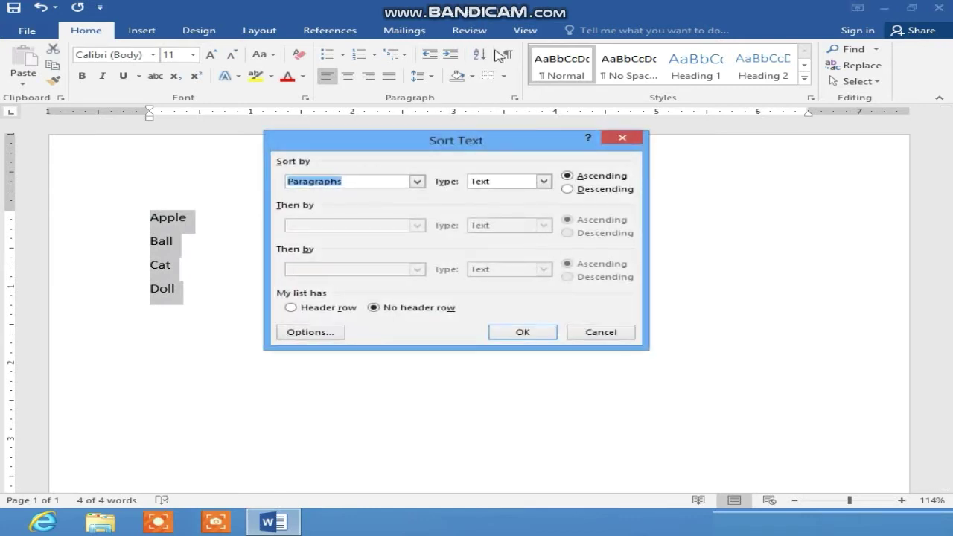
{"action": "left_click", "coordinate": [588, 189]}
{"action": "left_click", "coordinate": [523, 332]}
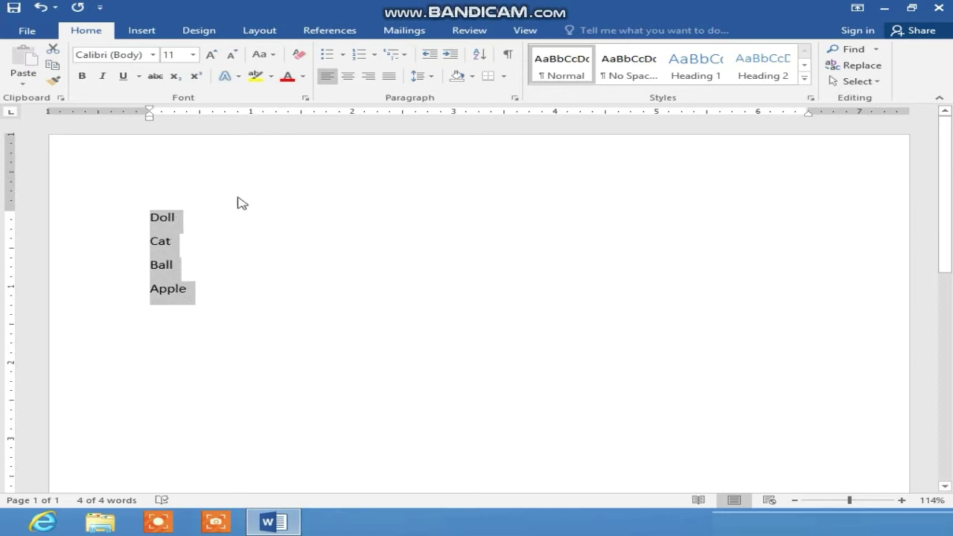
Sort the word list in ascending order and deselect it
{"action": "left_click", "coordinate": [486, 53]}
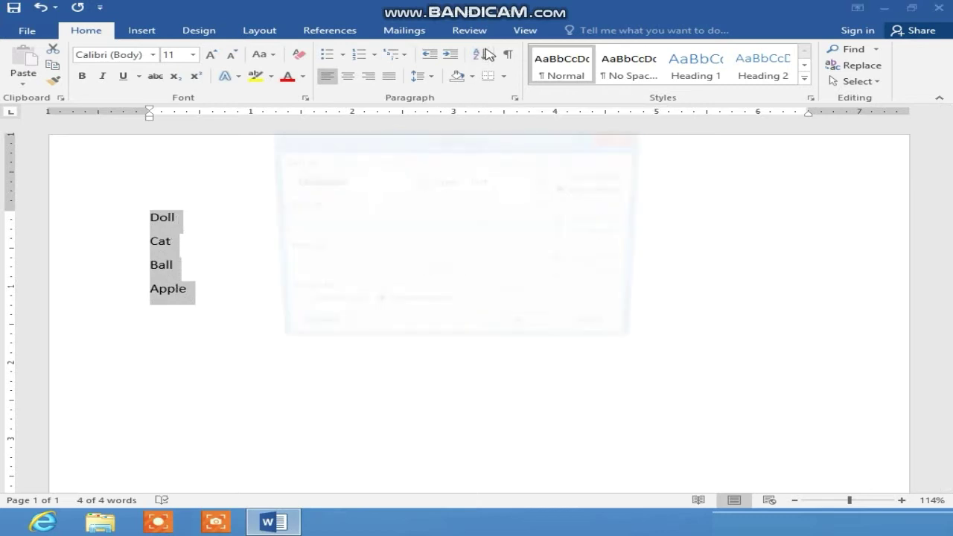
{"action": "left_click", "coordinate": [582, 180]}
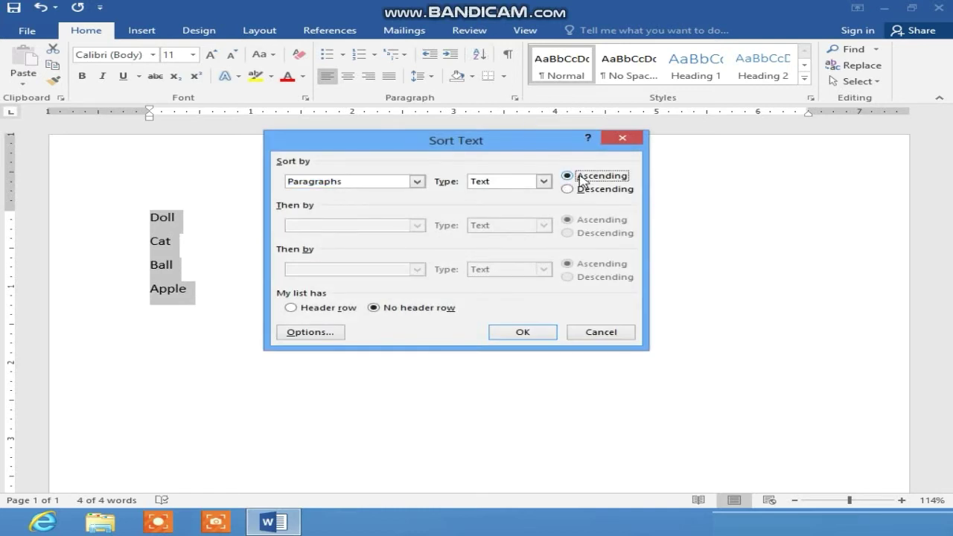
{"action": "left_click", "coordinate": [549, 339]}
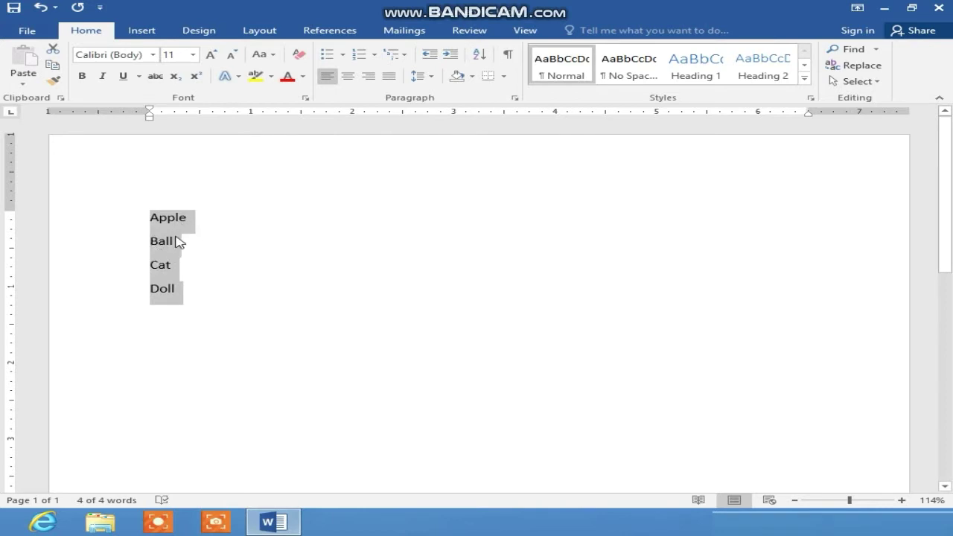
{"action": "left_click", "coordinate": [183, 291]}
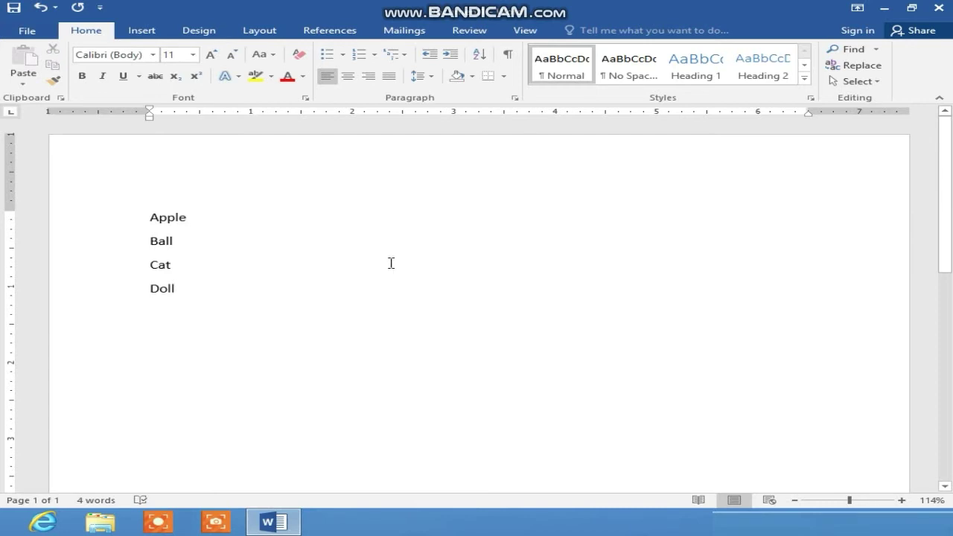
Open the recent document "Managing files and Folders" and zoom it to page width
{"action": "left_click", "coordinate": [31, 30]}
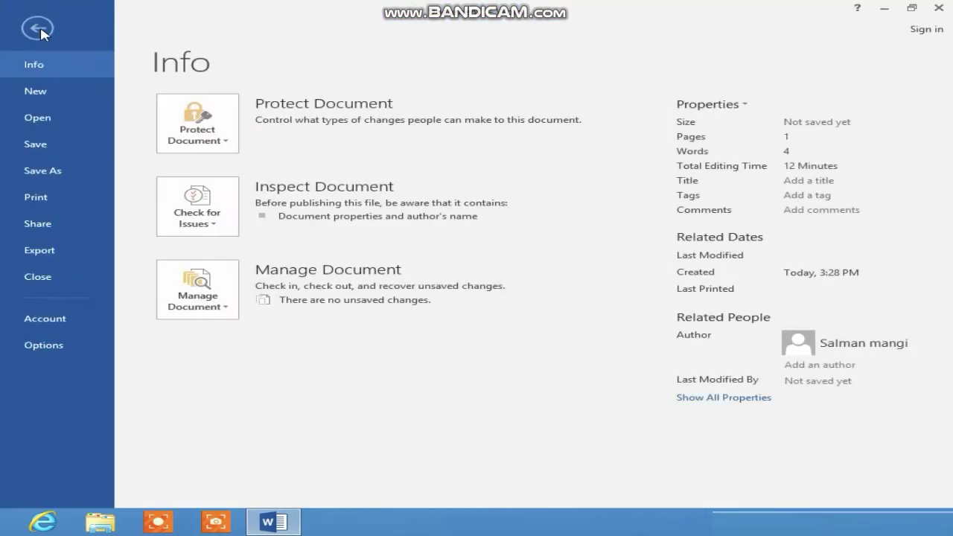
{"action": "left_click", "coordinate": [44, 114]}
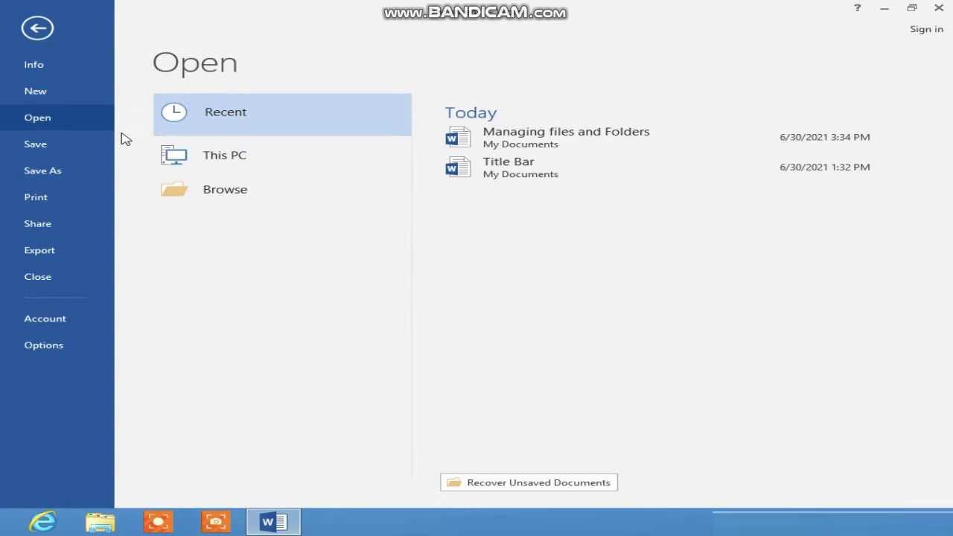
{"action": "left_click", "coordinate": [569, 146]}
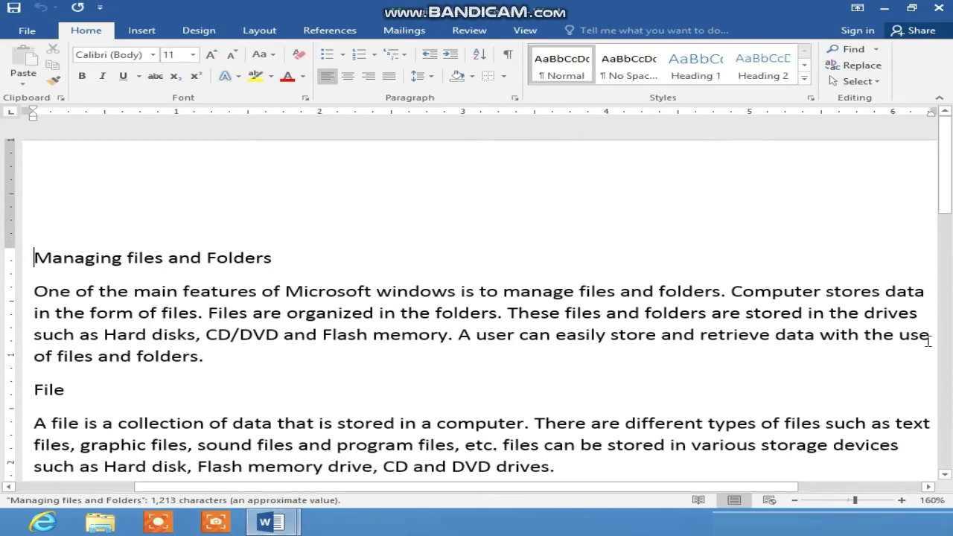
{"action": "left_click", "coordinate": [514, 33]}
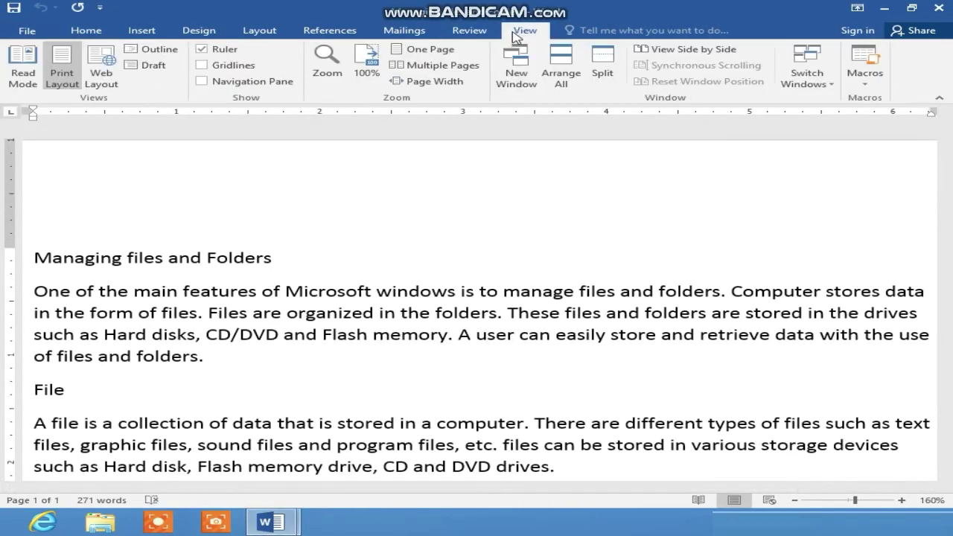
{"action": "left_click", "coordinate": [396, 81]}
{"action": "left_click", "coordinate": [77, 33]}
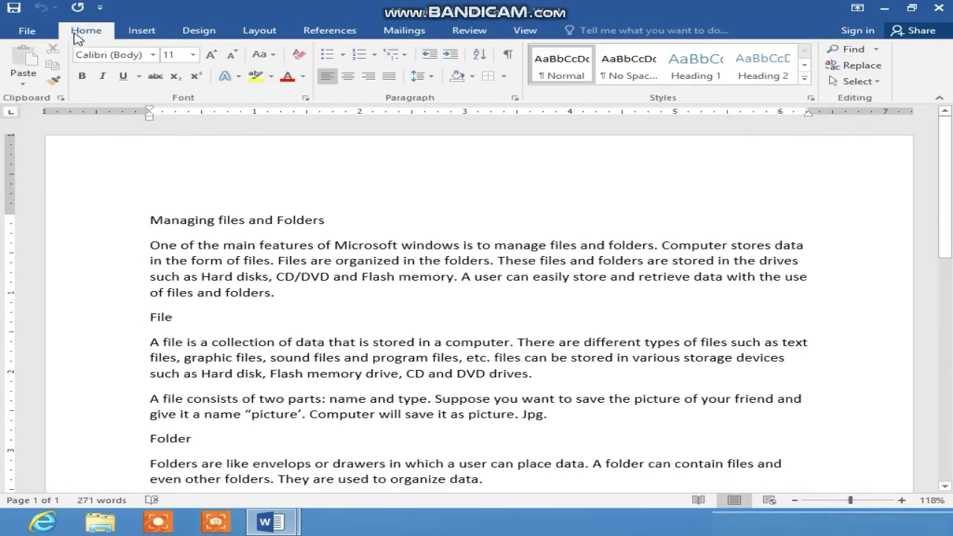
Add a bottom border and a top border to the title and first paragraph
{"action": "scroll", "coordinate": [951, 168], "scroll_direction": "down", "scroll_amount": 2}
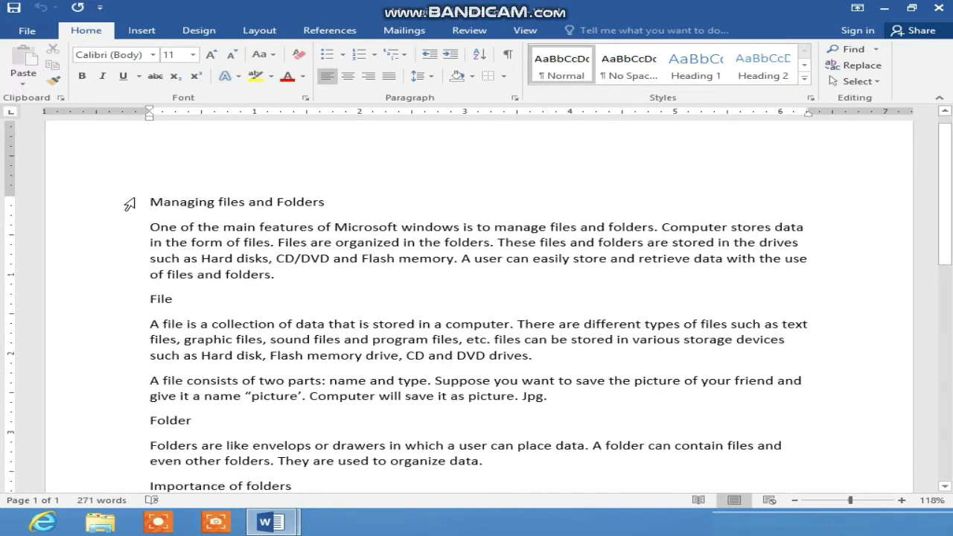
{"action": "left_click_drag", "start_coordinate": [148, 201], "coordinate": [281, 293]}
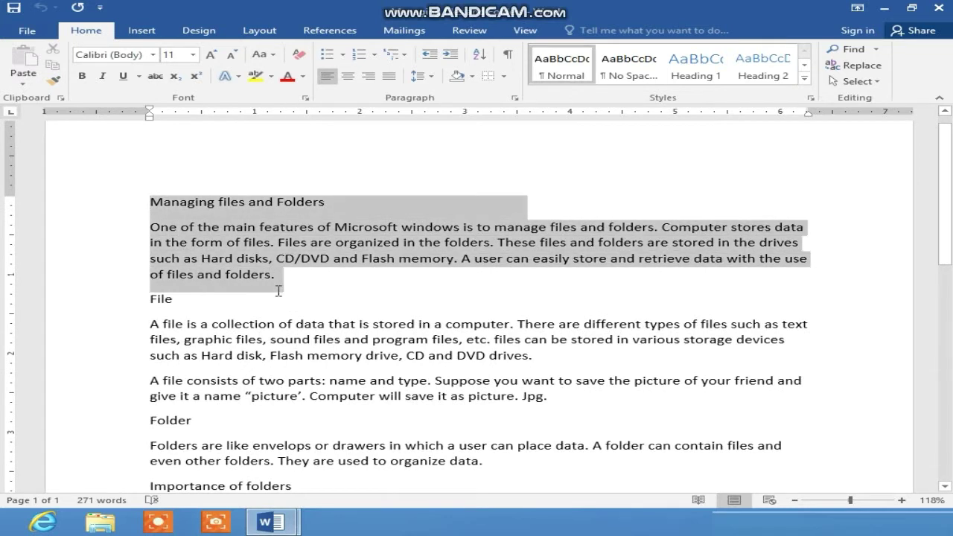
{"action": "left_click", "coordinate": [504, 79]}
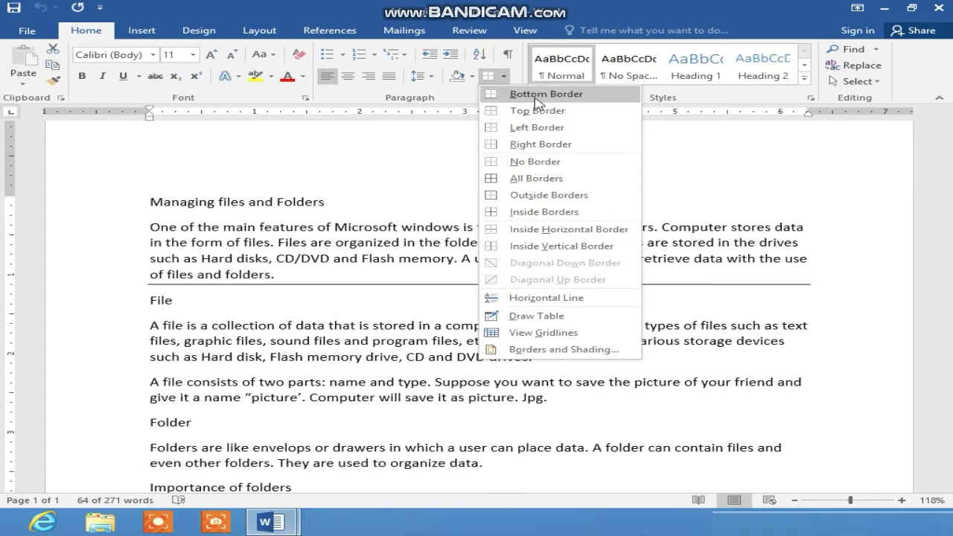
{"action": "left_click", "coordinate": [564, 99]}
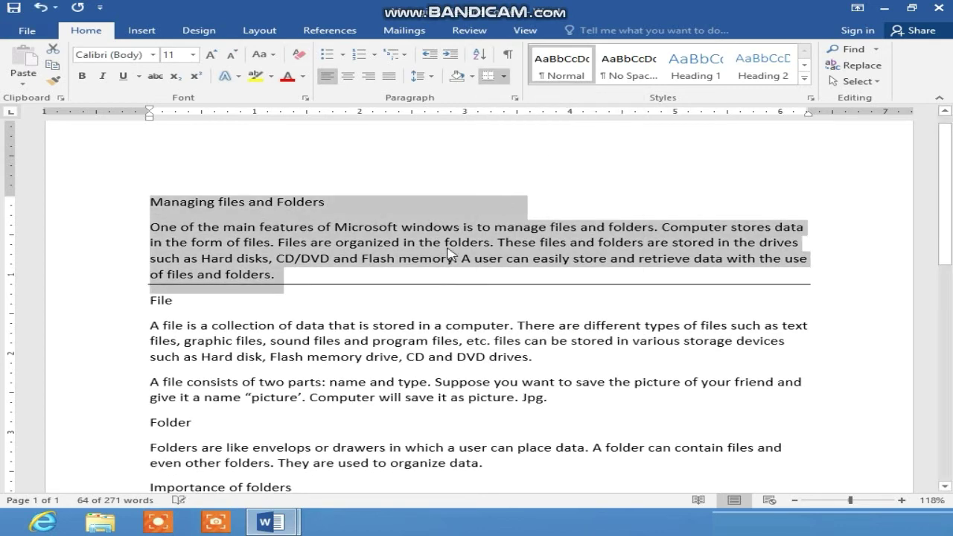
{"action": "left_click", "coordinate": [502, 77]}
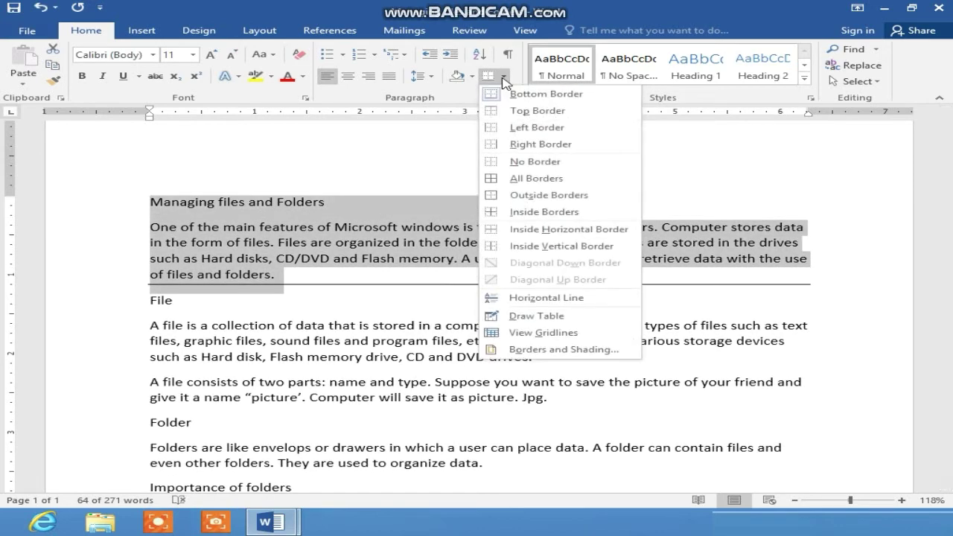
{"action": "left_click", "coordinate": [521, 121]}
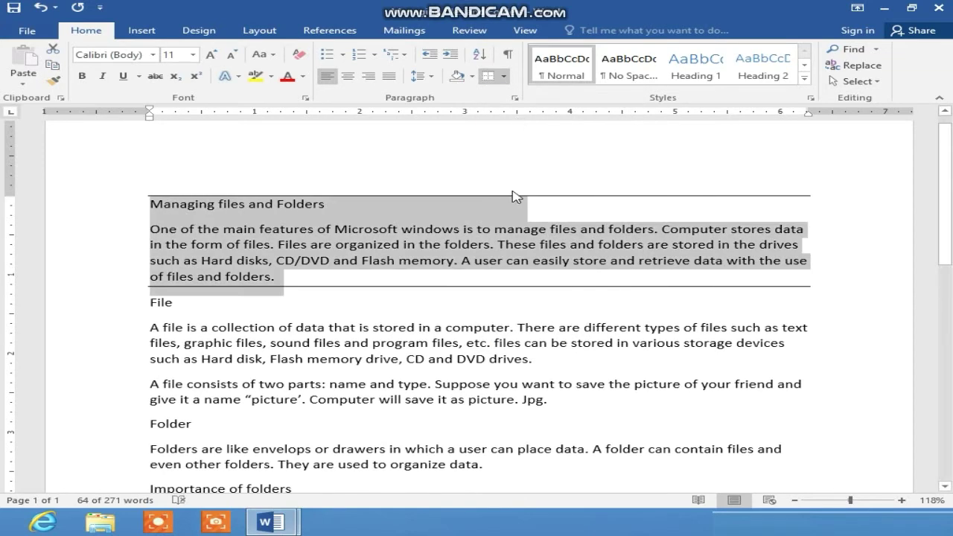
Add left and right borders to the selected title and first paragraph
{"action": "left_click", "coordinate": [503, 76]}
{"action": "left_click", "coordinate": [523, 133]}
{"action": "left_click", "coordinate": [504, 76]}
{"action": "left_click", "coordinate": [536, 145]}
Clear the borders of the selected title and first paragraph and apply All Borders instead
{"action": "left_click", "coordinate": [504, 76]}
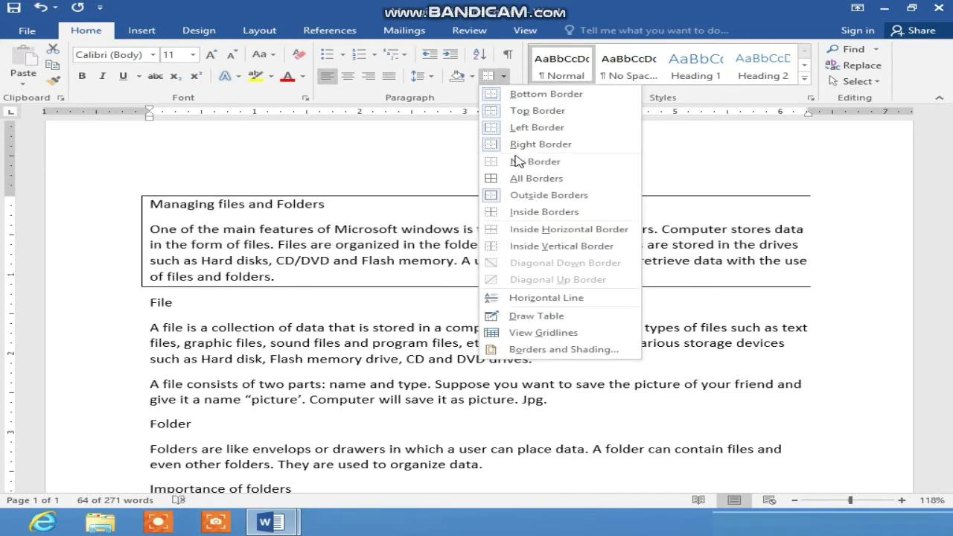
{"action": "left_click", "coordinate": [518, 161]}
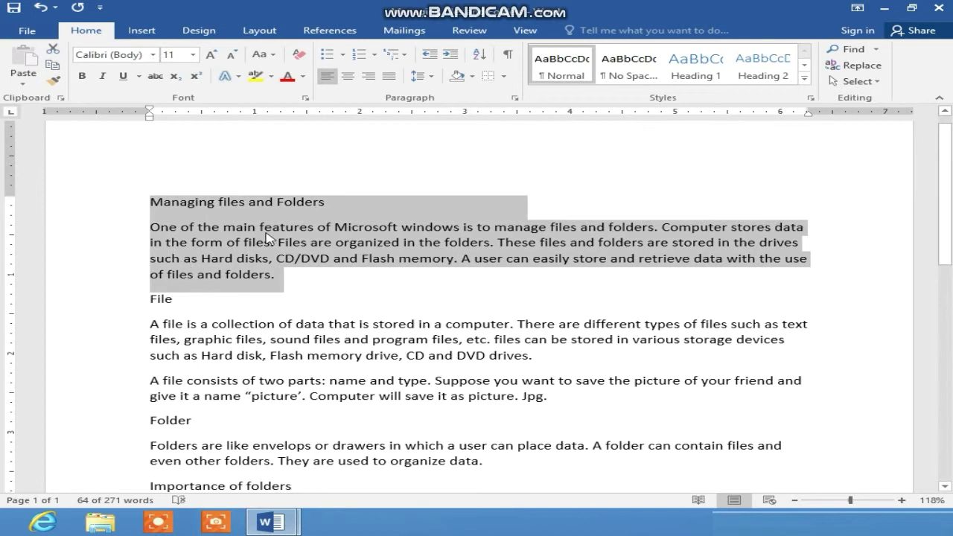
{"action": "left_click", "coordinate": [504, 77]}
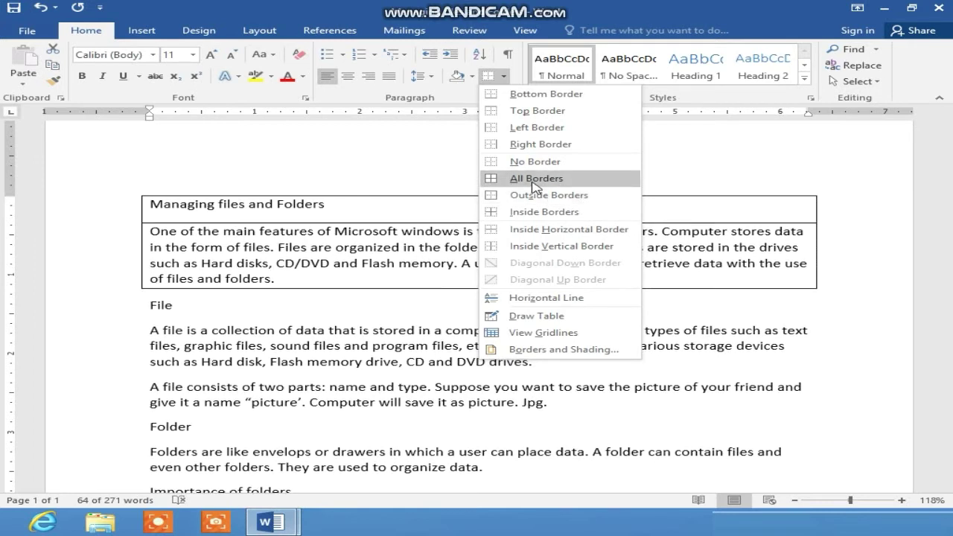
{"action": "left_click", "coordinate": [534, 180]}
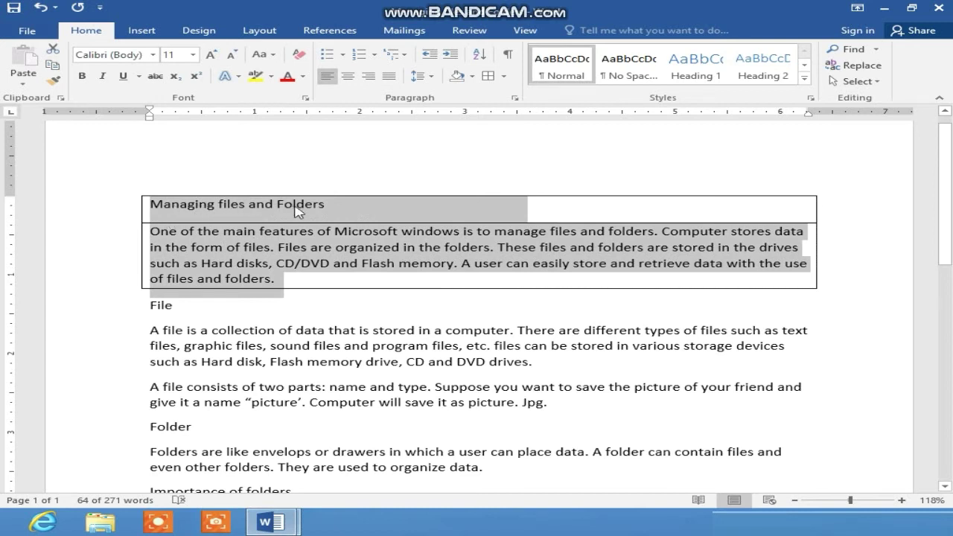
{"action": "left_click", "coordinate": [618, 213]}
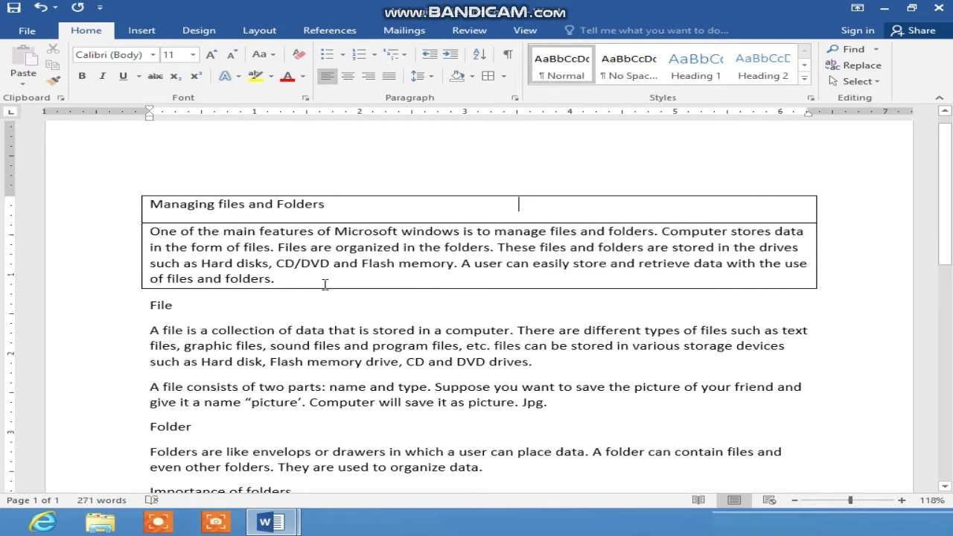
{"action": "left_click", "coordinate": [491, 277]}
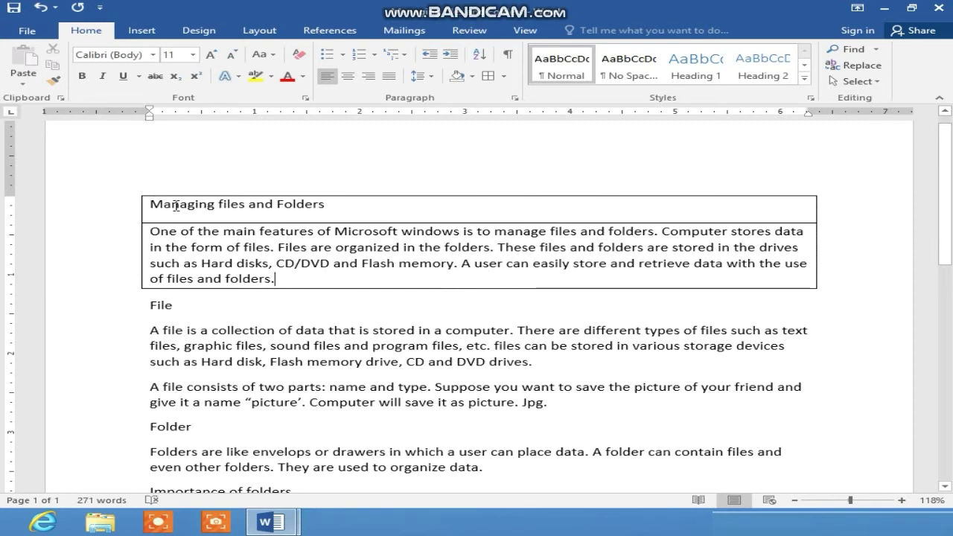
Select the title, the first paragraph and the "File" heading and apply All Borders to them
{"action": "left_click_drag", "start_coordinate": [150, 204], "coordinate": [298, 299]}
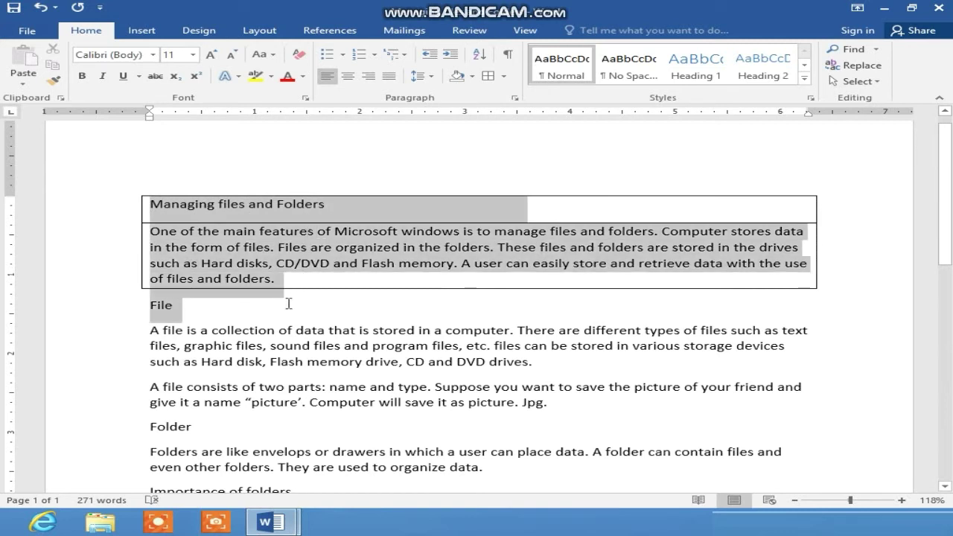
{"action": "left_click_drag", "start_coordinate": [289, 303], "coordinate": [289, 303]}
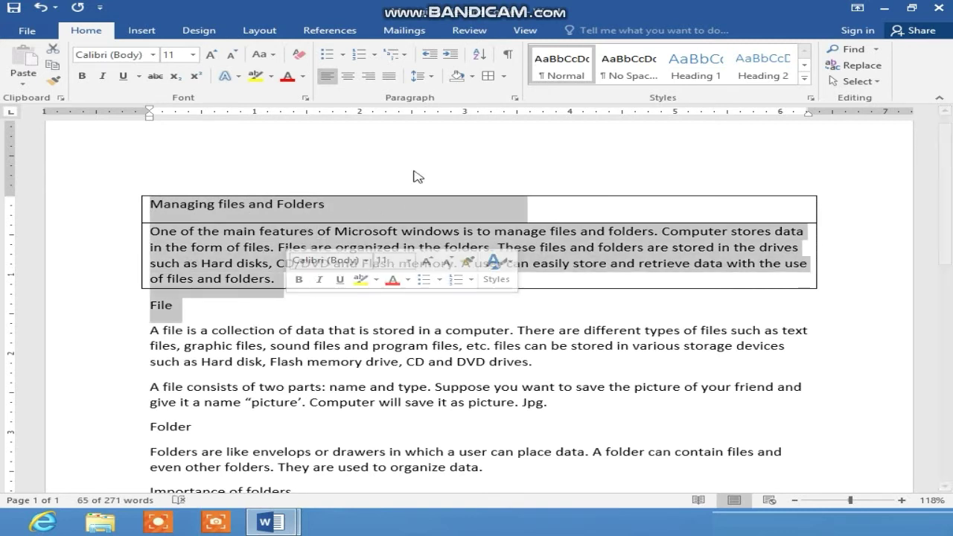
{"action": "left_click", "coordinate": [504, 77]}
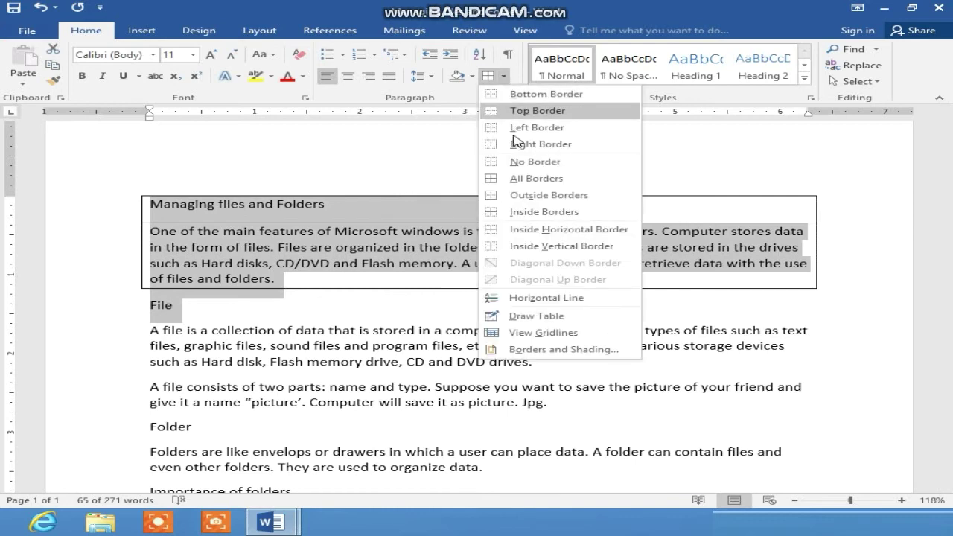
{"action": "left_click", "coordinate": [519, 180]}
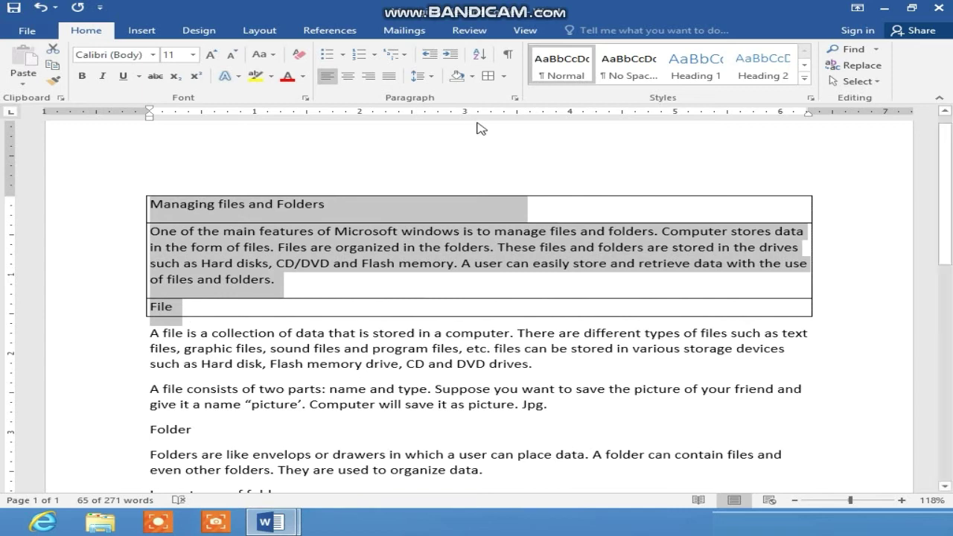
Clear the borders of the selected title, first paragraph and "File" heading and apply Outside Borders instead
{"action": "left_click", "coordinate": [503, 76]}
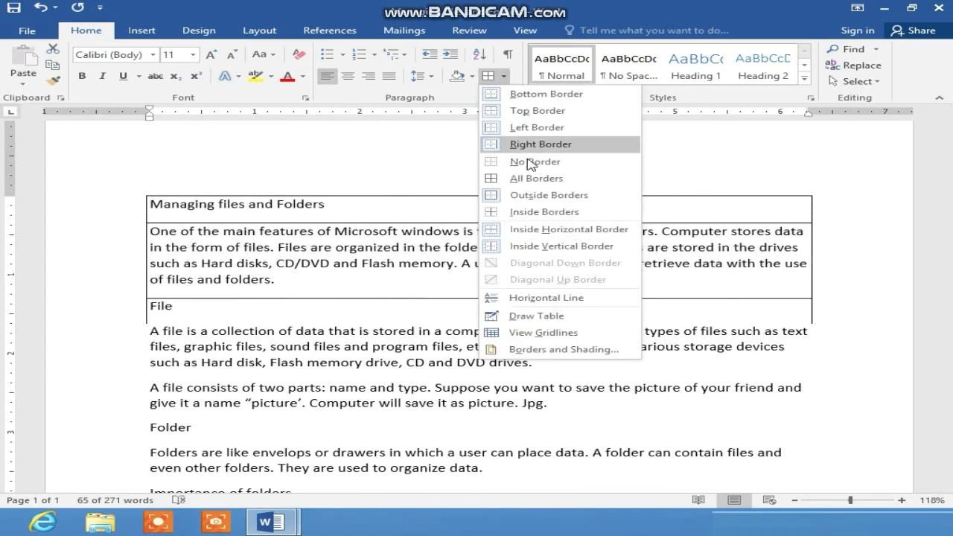
{"action": "left_click", "coordinate": [531, 162]}
{"action": "left_click", "coordinate": [503, 77]}
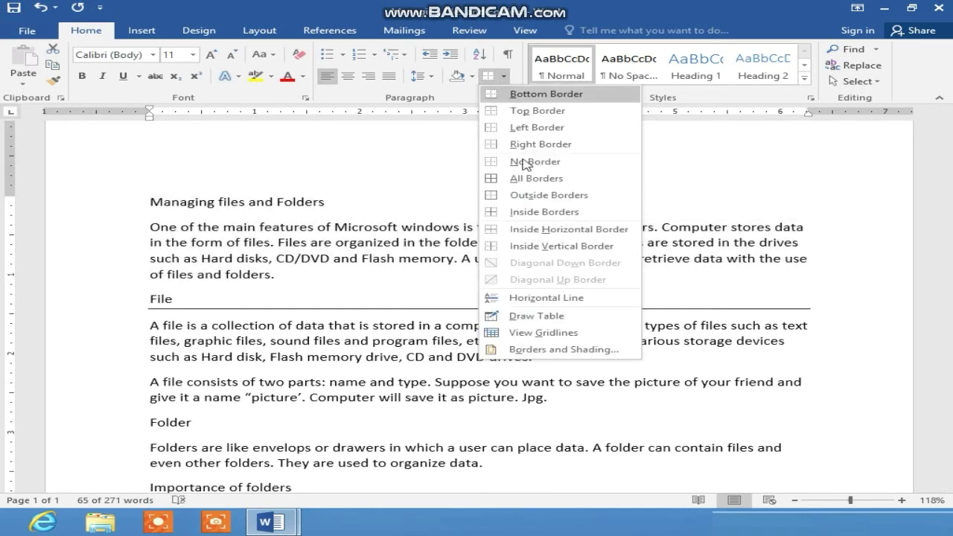
{"action": "left_click", "coordinate": [530, 195]}
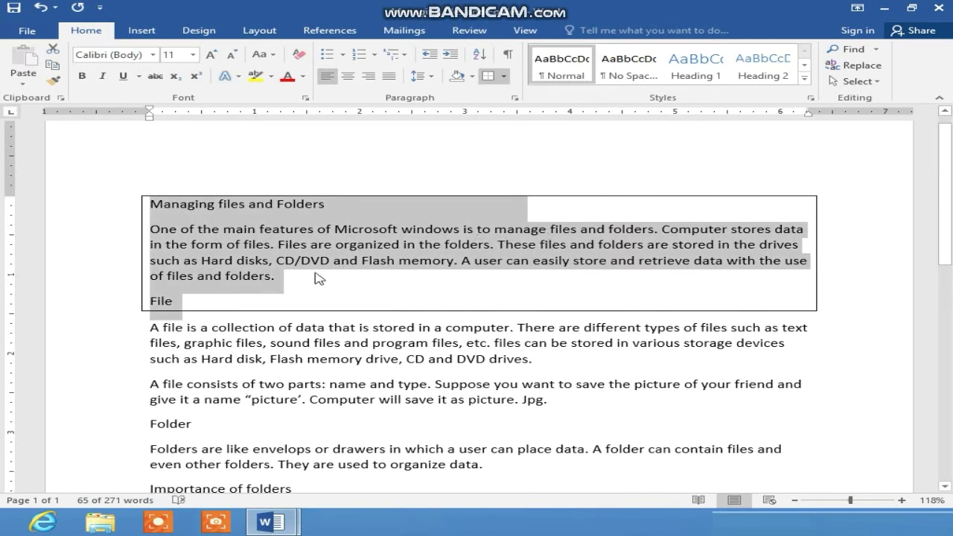
Remove all borders from the title, first paragraph and "File" heading and deselect the text
{"action": "left_click", "coordinate": [504, 76]}
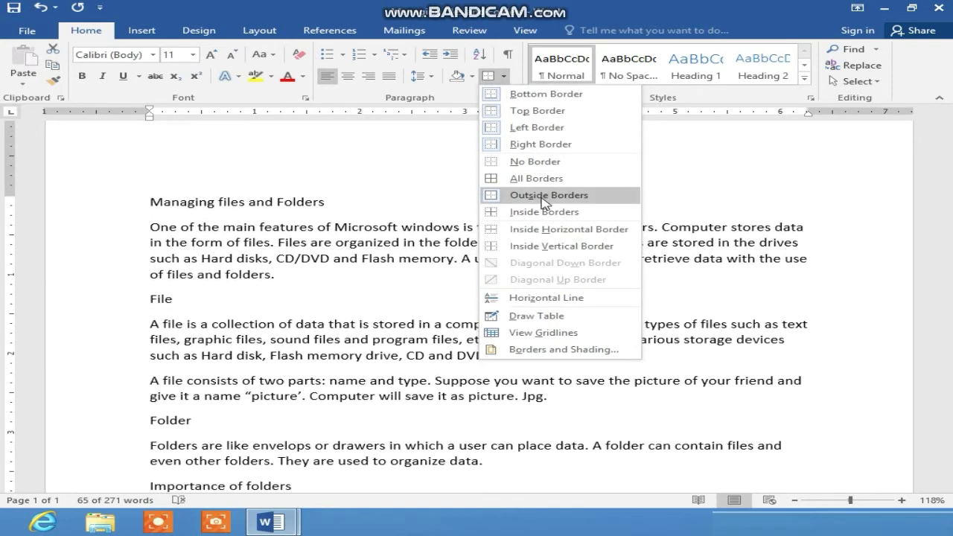
{"action": "left_click", "coordinate": [534, 161]}
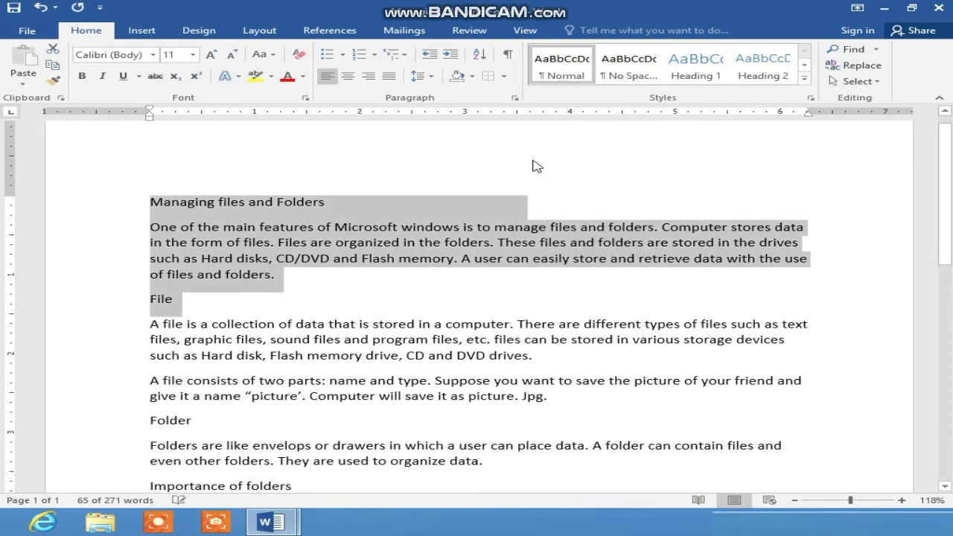
{"action": "left_click", "coordinate": [240, 300]}
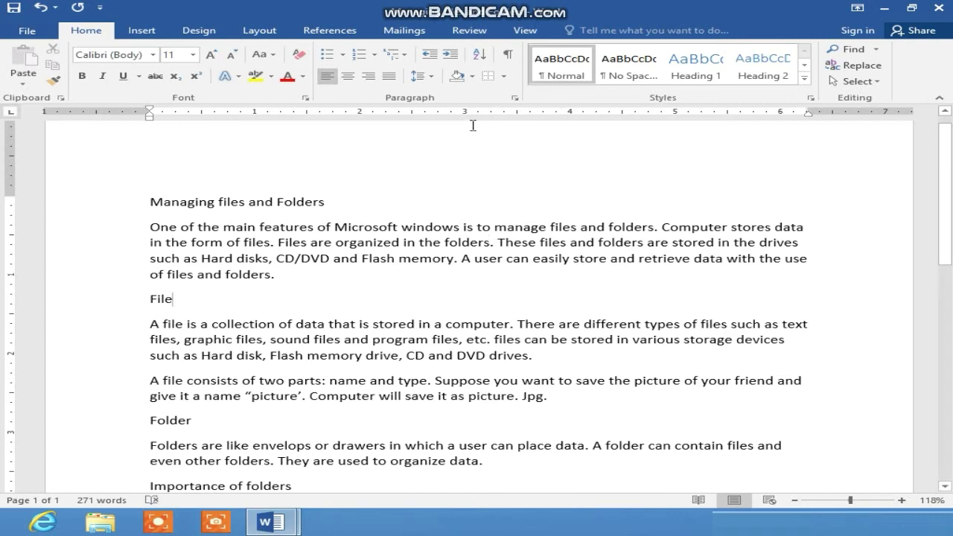
Show the paragraph marks and other hidden formatting symbols, and enlarge the document view to 170%
{"action": "left_click", "coordinate": [509, 59]}
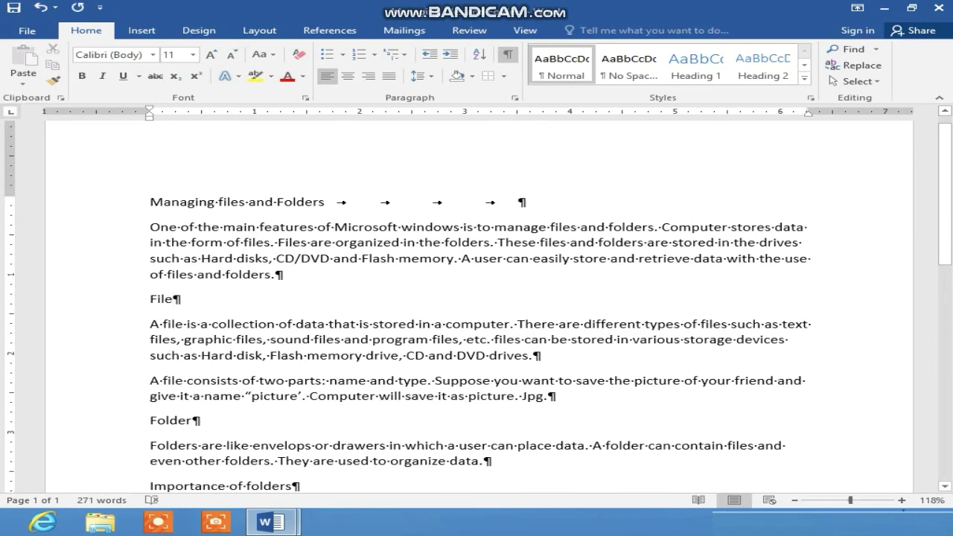
{"action": "left_click", "coordinate": [901, 501]}
{"action": "left_click", "coordinate": [901, 500]}
{"action": "left_click", "coordinate": [901, 501]}
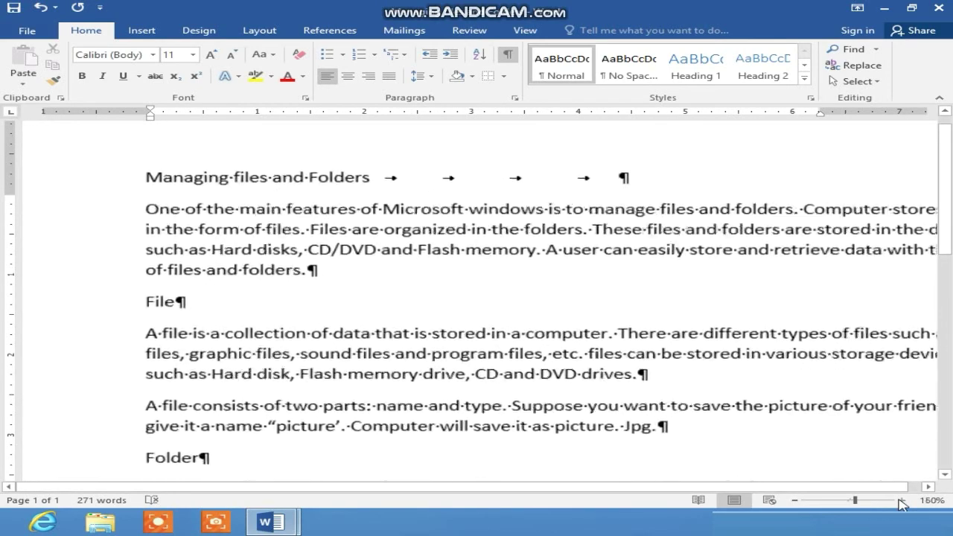
{"action": "left_click", "coordinate": [901, 500]}
{"action": "left_click", "coordinate": [901, 500]}
{"action": "left_click", "coordinate": [901, 500]}
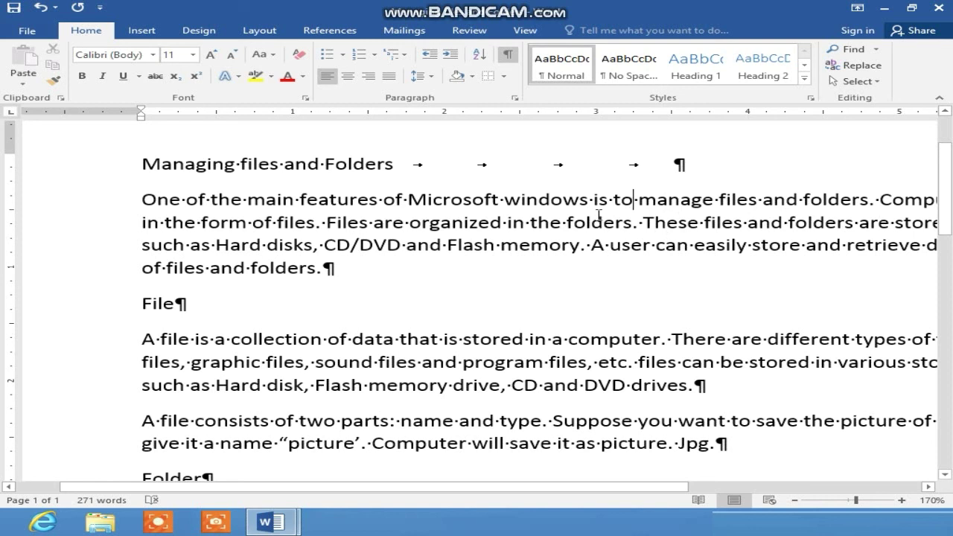
Insert a run of extra spaces before "manage" in the first paragraph and delete most of them again
{"action": "left_click", "coordinate": [637, 200]}
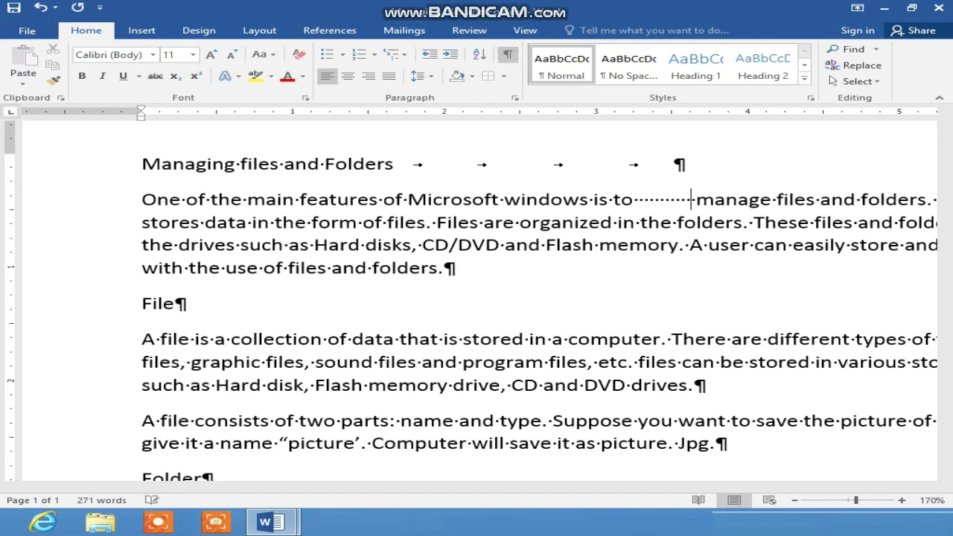
{"action": "key", "text": "BackSpace"}
{"action": "key", "text": "BackSpace"}
{"action": "key", "text": "BackSpace"}
{"action": "key", "text": "BackSpace"}
{"action": "key", "text": "BackSpace"}
{"action": "key", "text": "BackSpace"}
{"action": "key", "text": "BackSpace"}
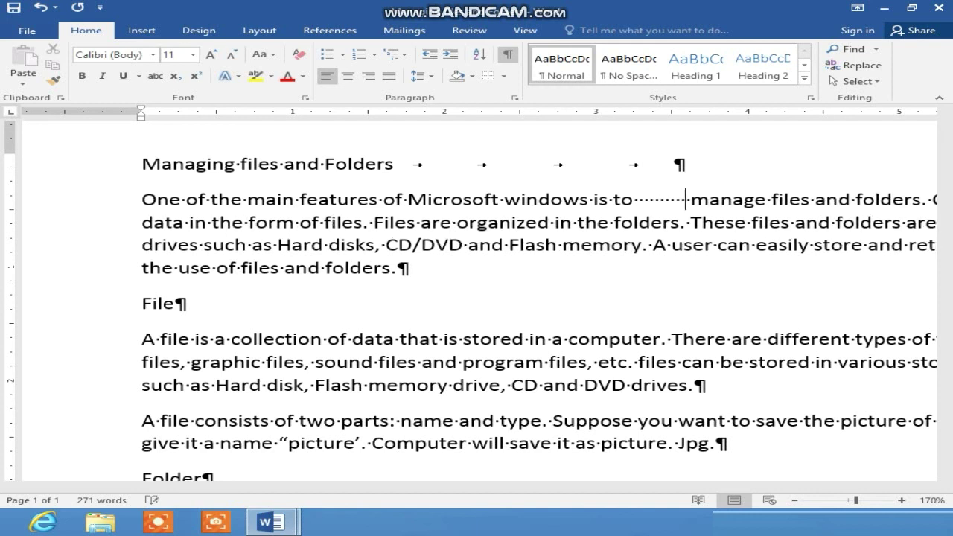
{"action": "key", "text": "BackSpace"}
{"action": "key", "text": "BackSpace"}
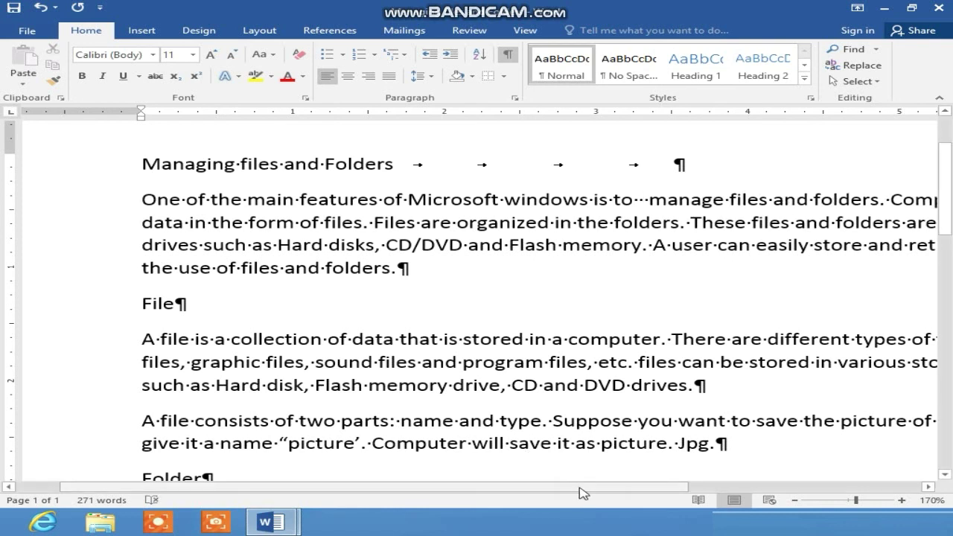
Hide the paragraph marks and other formatting symbols in the document
{"action": "left_click_drag", "start_coordinate": [579, 489], "coordinate": [730, 489]}
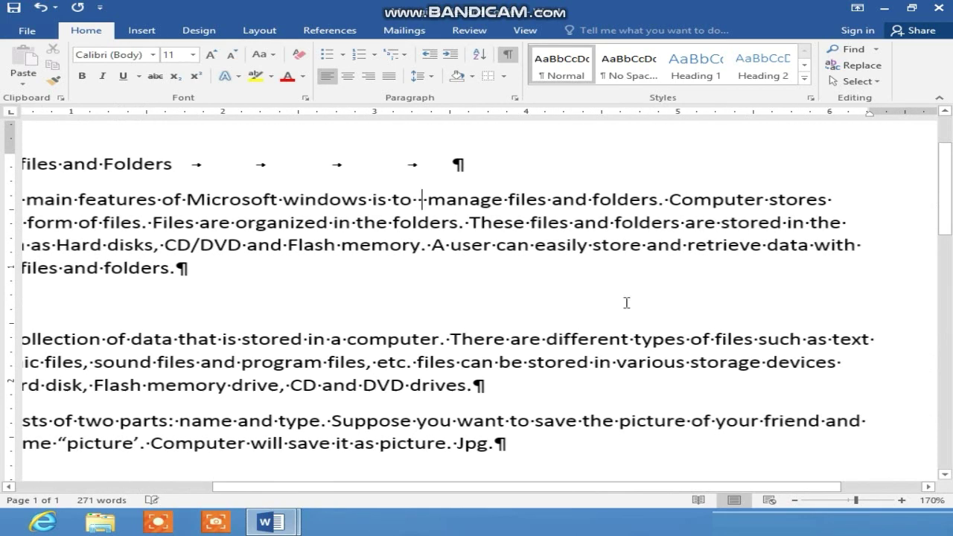
{"action": "left_click", "coordinate": [507, 54]}
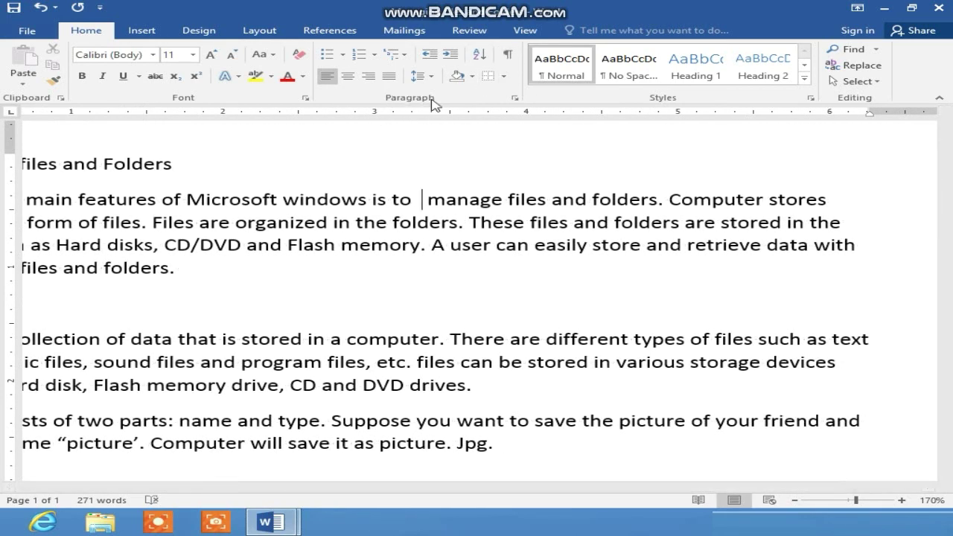